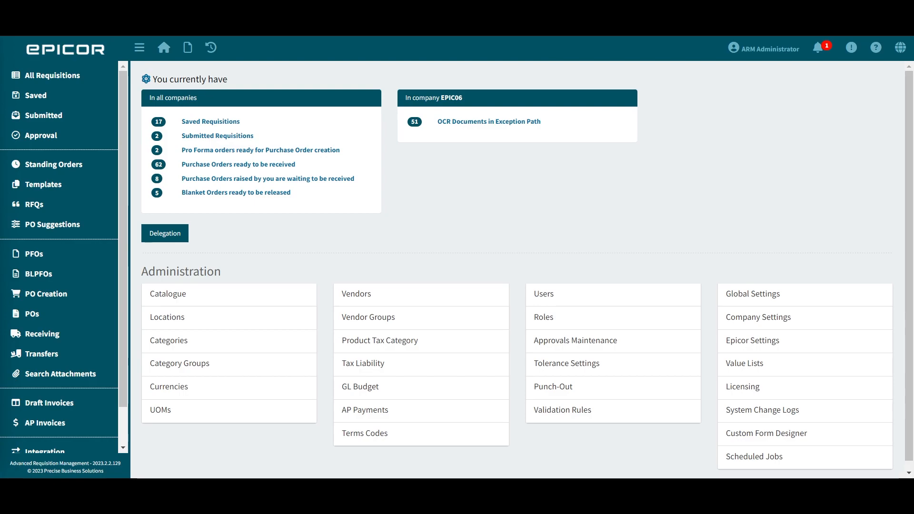
# Review the existing transfers with their source and destination locations, ship dates and statuses.
pyautogui.click(53, 356)
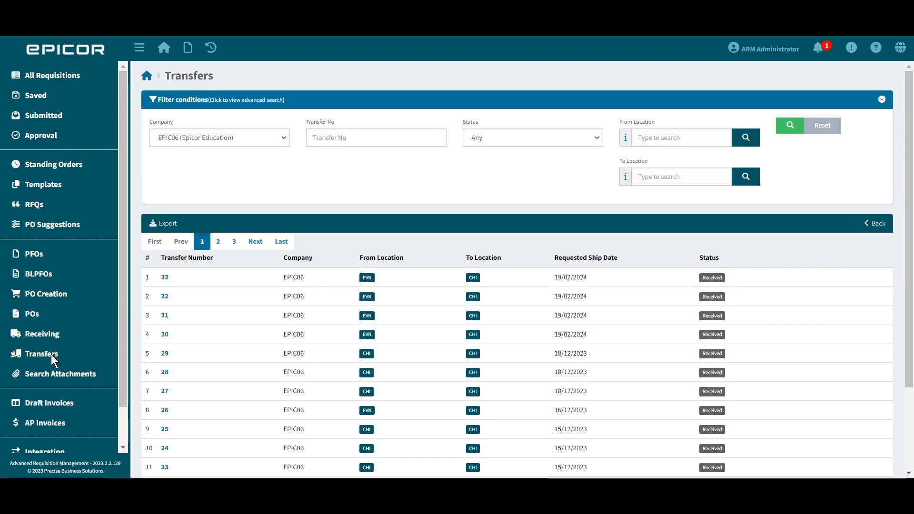
pyautogui.scroll(-3, 376, 307)
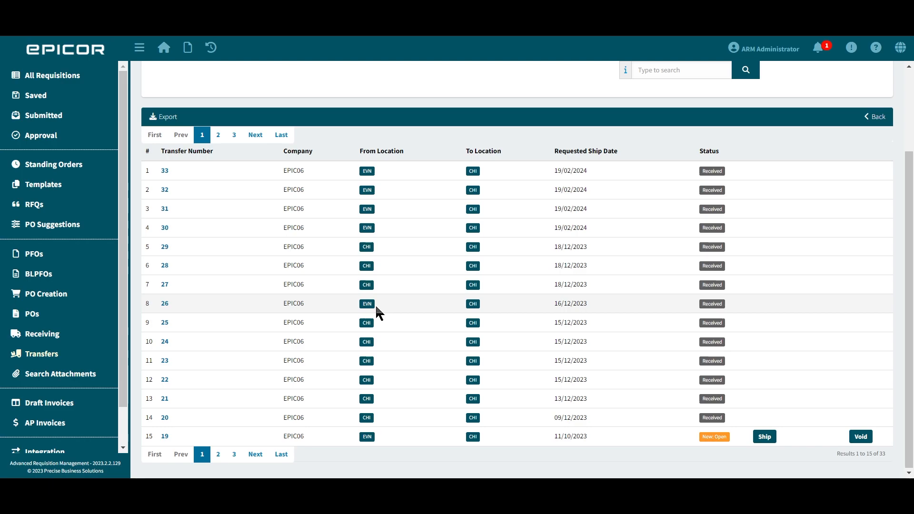
pyautogui.scroll(3, 374, 304)
# Create a new requisition and open the catalogue for adding items to it.
pyautogui.click(187, 47)
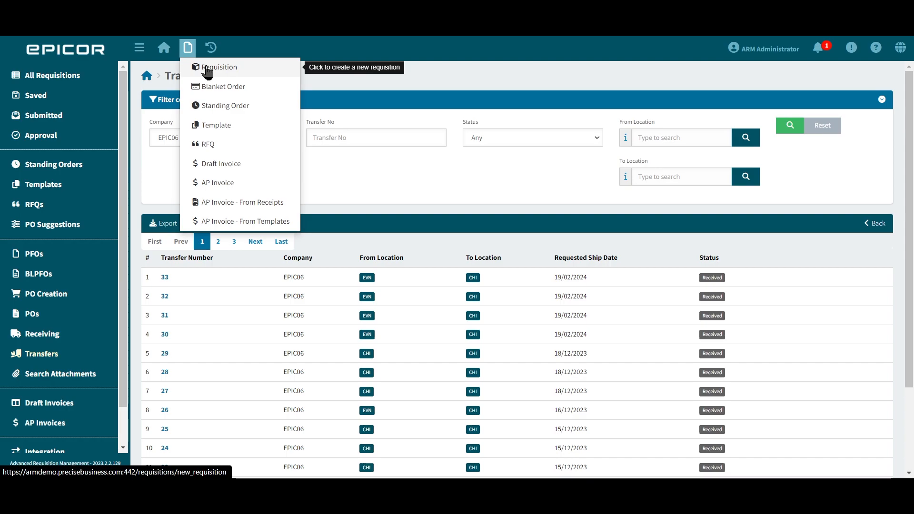
pyautogui.click(208, 71)
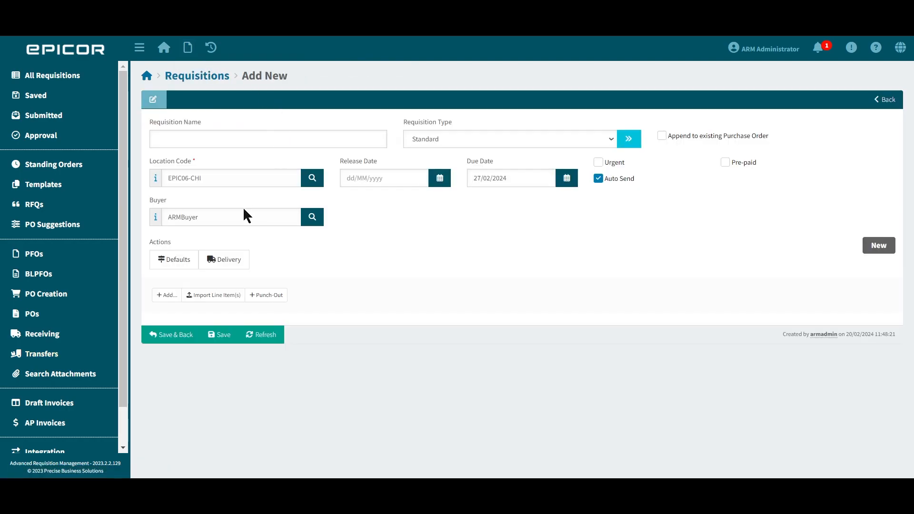
pyautogui.click(171, 296)
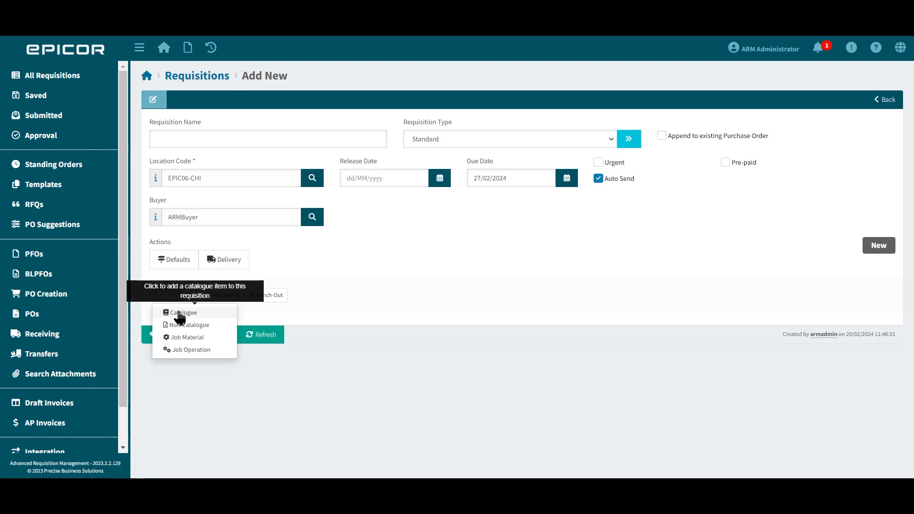
pyautogui.click(181, 313)
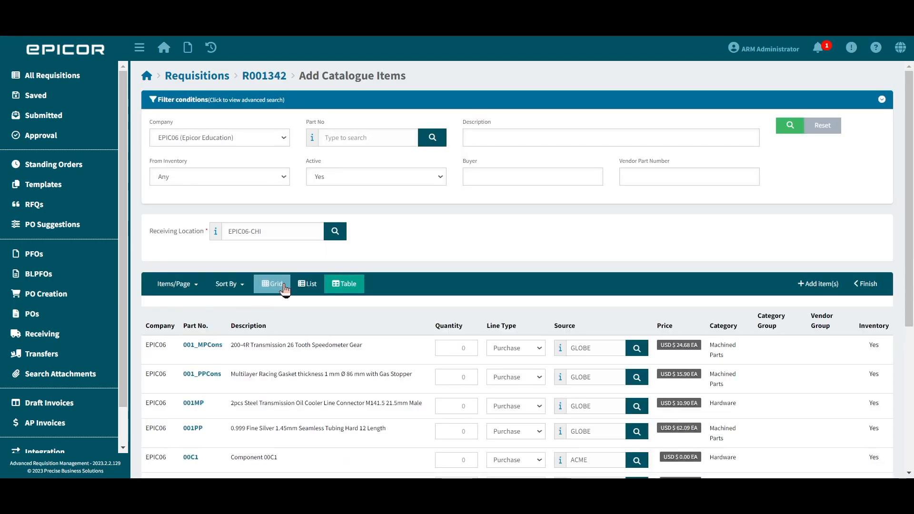
pyautogui.scroll(-1, 364, 235)
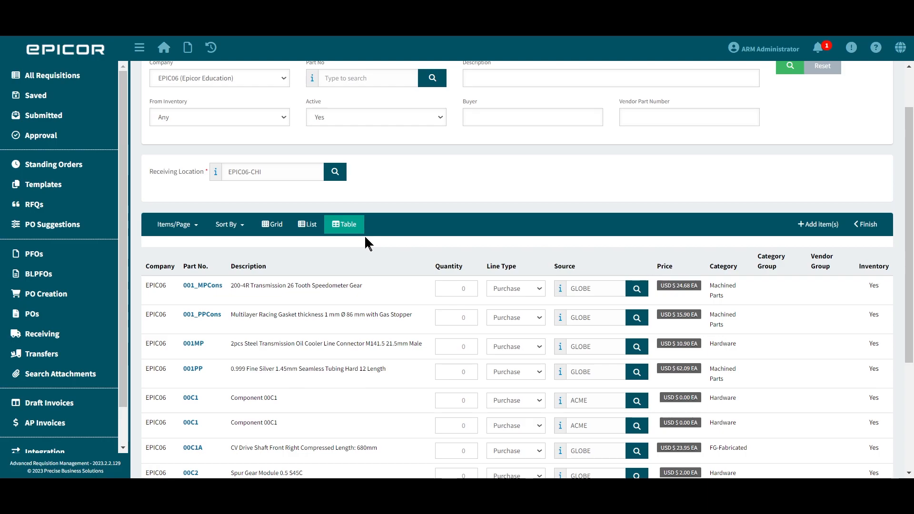
# Set the first 00C1 catalogue line's type to Transfer with EPIC06-EVN as its source location.
pyautogui.click(518, 400)
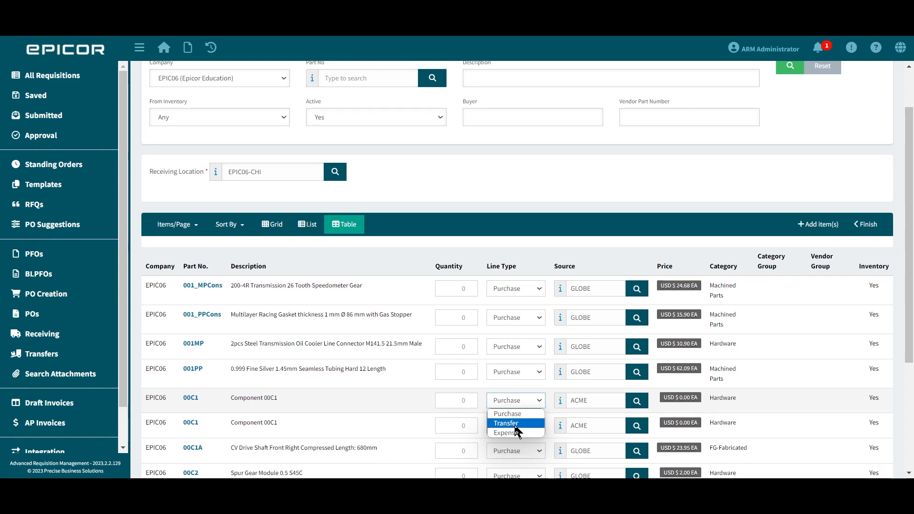
pyautogui.click(515, 426)
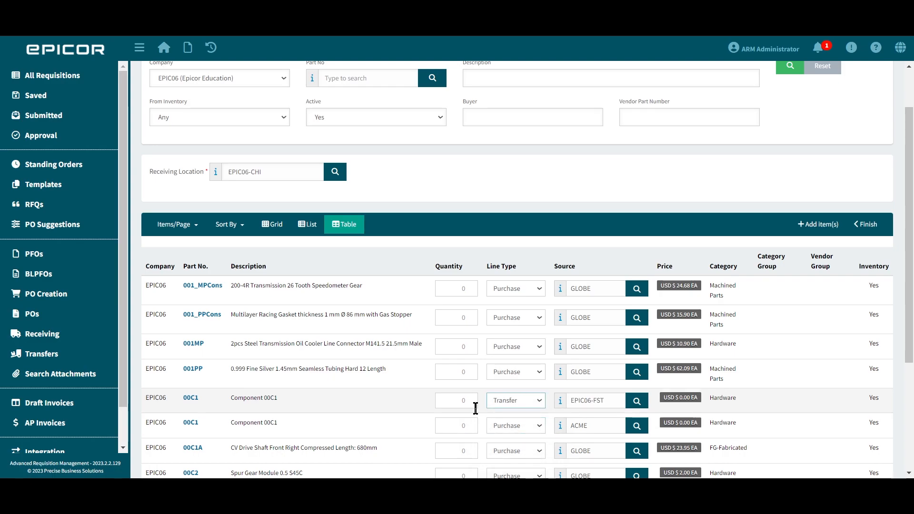
pyautogui.click(629, 403)
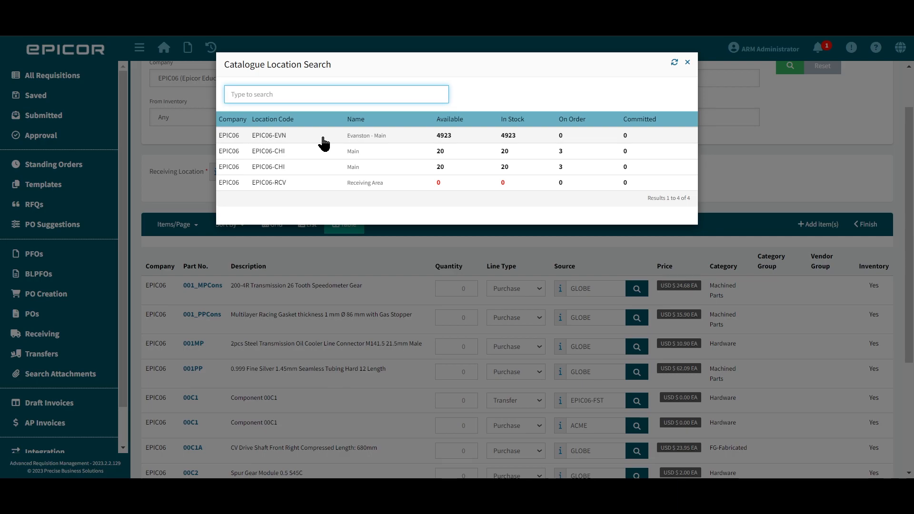
pyautogui.click(323, 138)
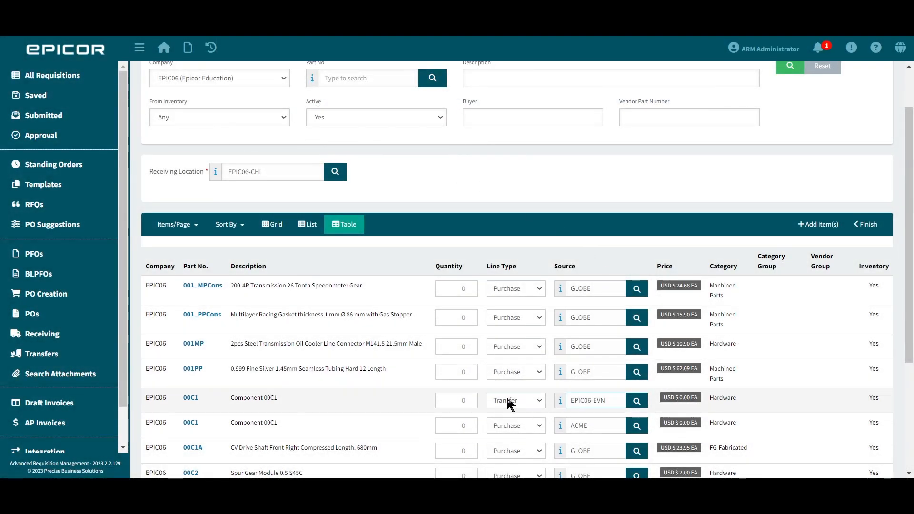
# Add the 00C1 transfer item with quantity 10 to the requisition and submit the requisition.
pyautogui.write('10')
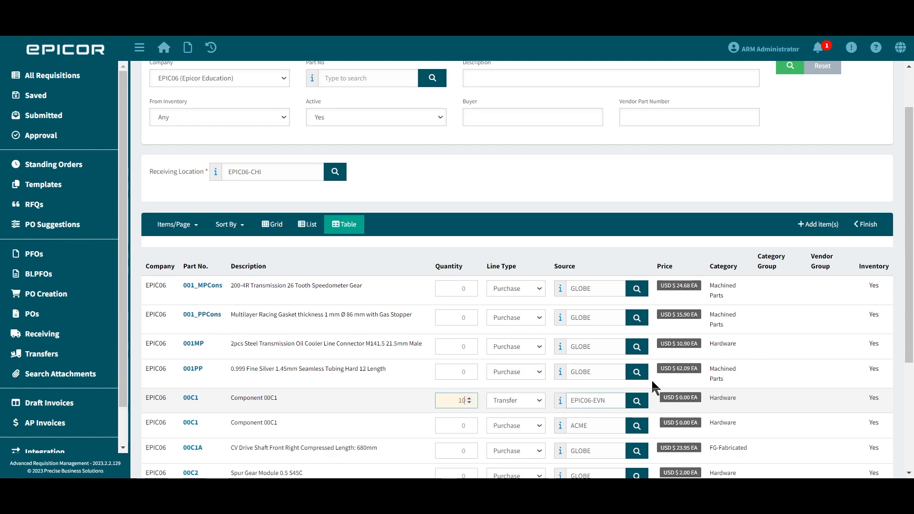
pyautogui.click(824, 230)
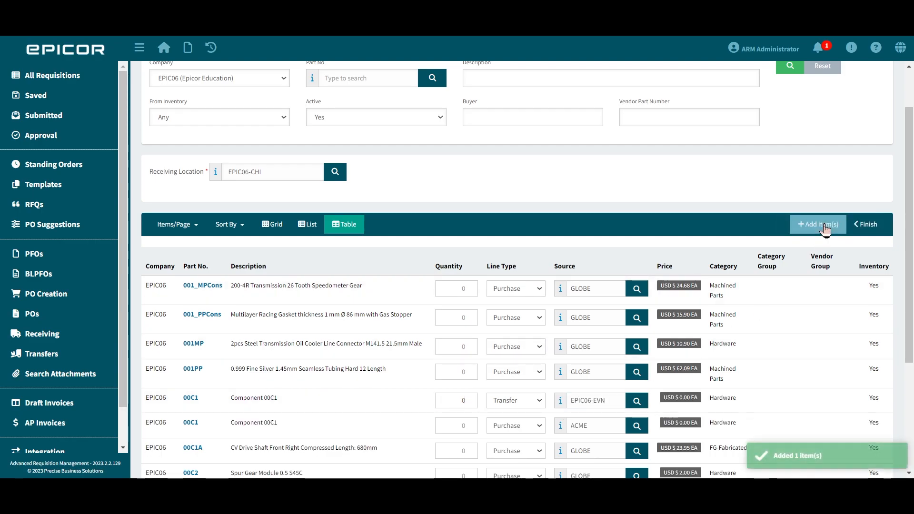
pyautogui.click(873, 230)
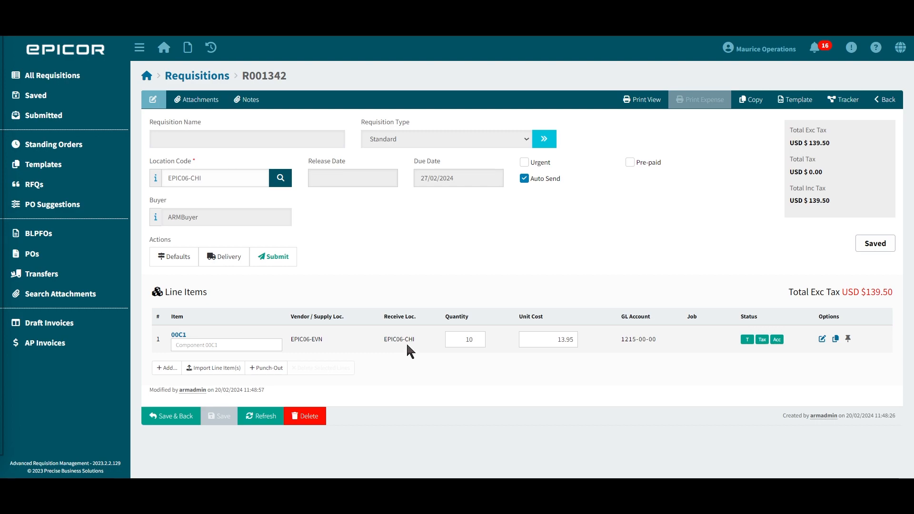
pyautogui.click(284, 262)
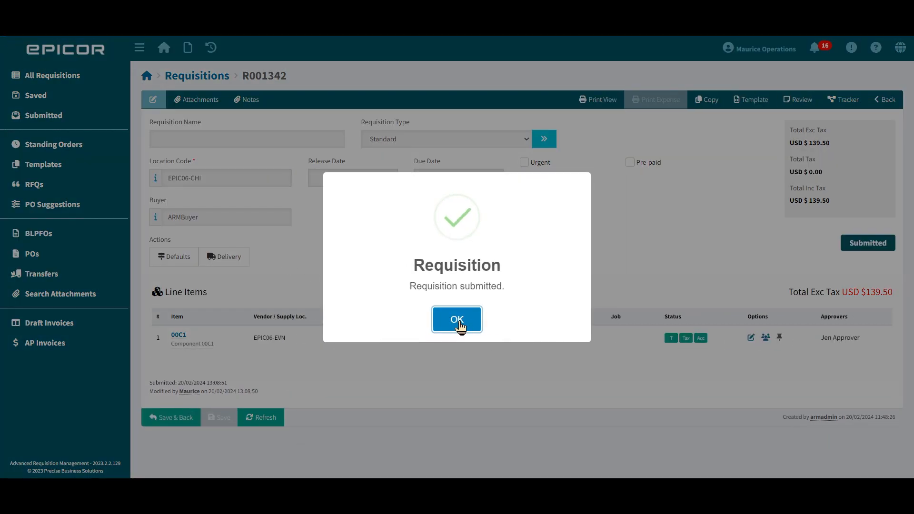
pyautogui.click(459, 322)
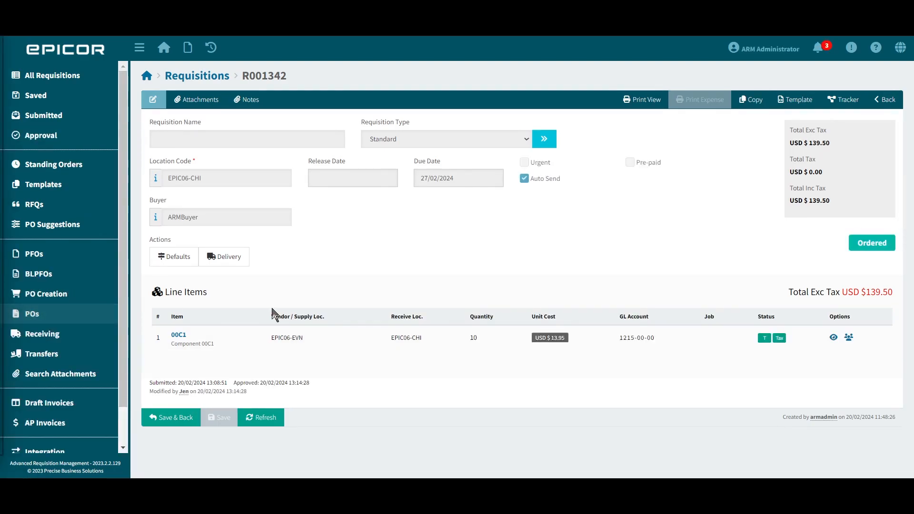
# Open the new open transfer from EVN to CHI in the transfers list.
pyautogui.click(53, 356)
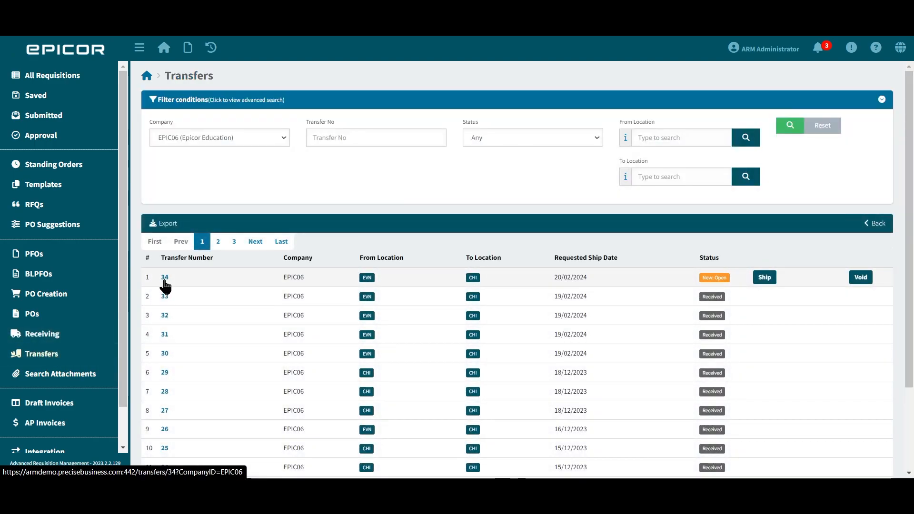
pyautogui.click(164, 278)
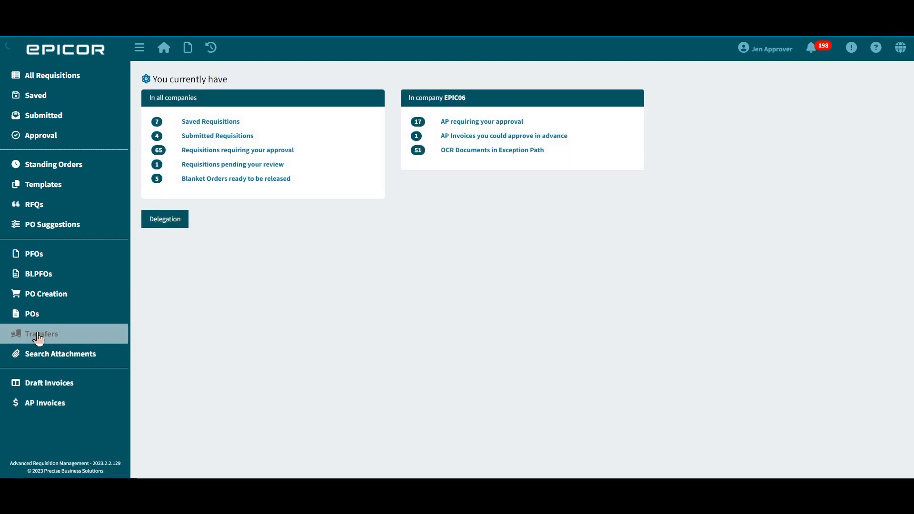
pyautogui.click(39, 335)
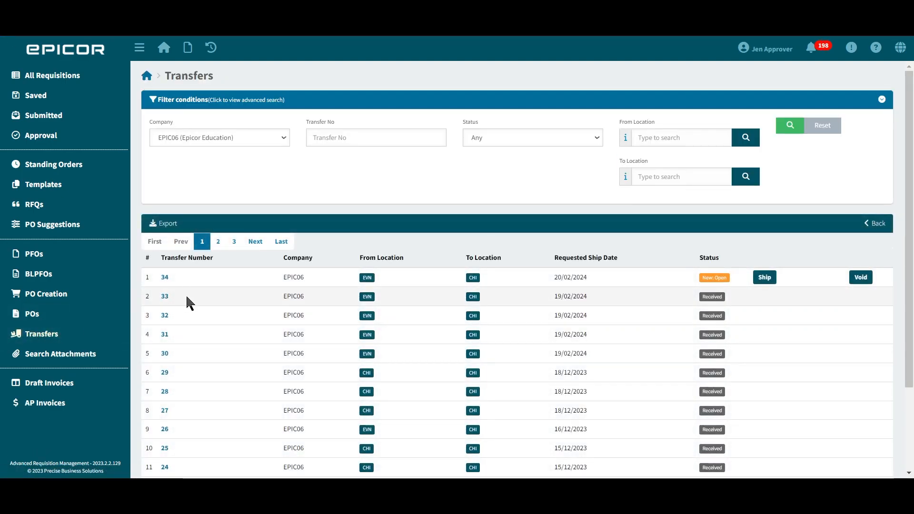
pyautogui.click(165, 277)
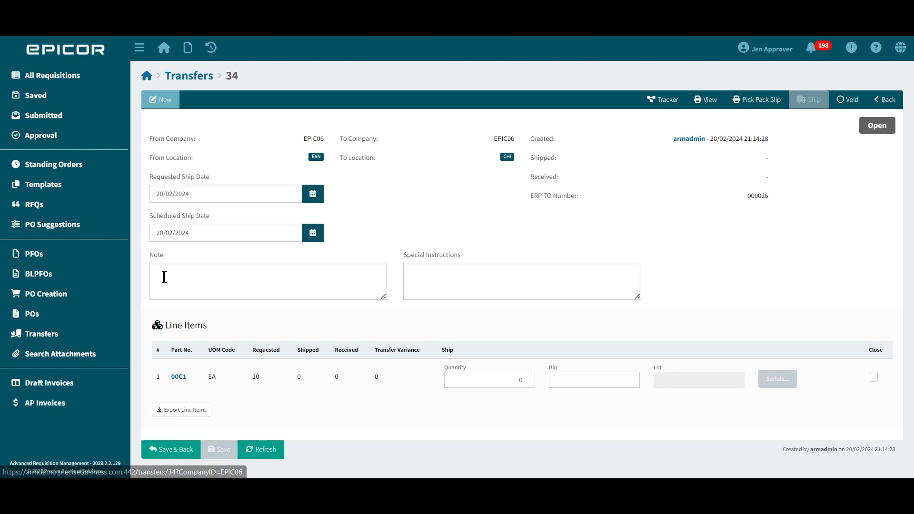
# Ship a quantity of 10 of part 00C1 from bin EVN-001 on the transfer, dated 20/02/2024.
pyautogui.click(503, 379)
pyautogui.write('10')
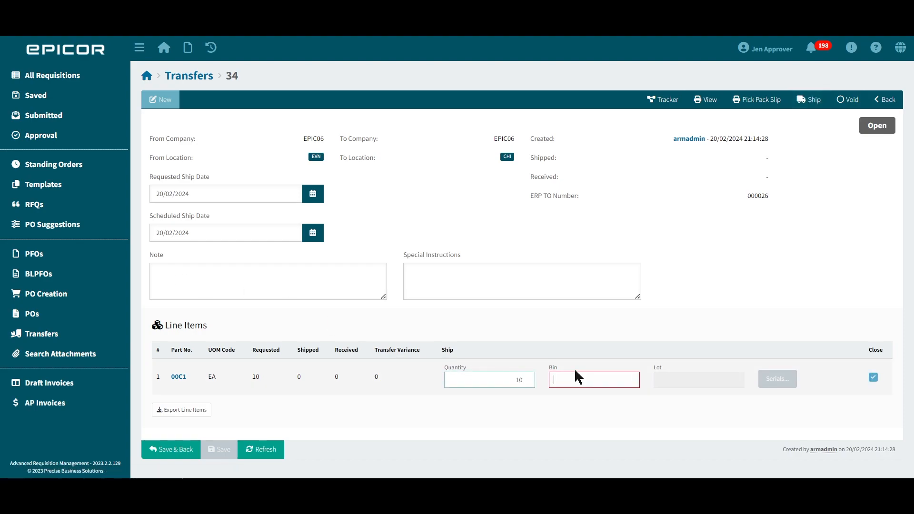
pyautogui.press('Tab')
pyautogui.click(592, 408)
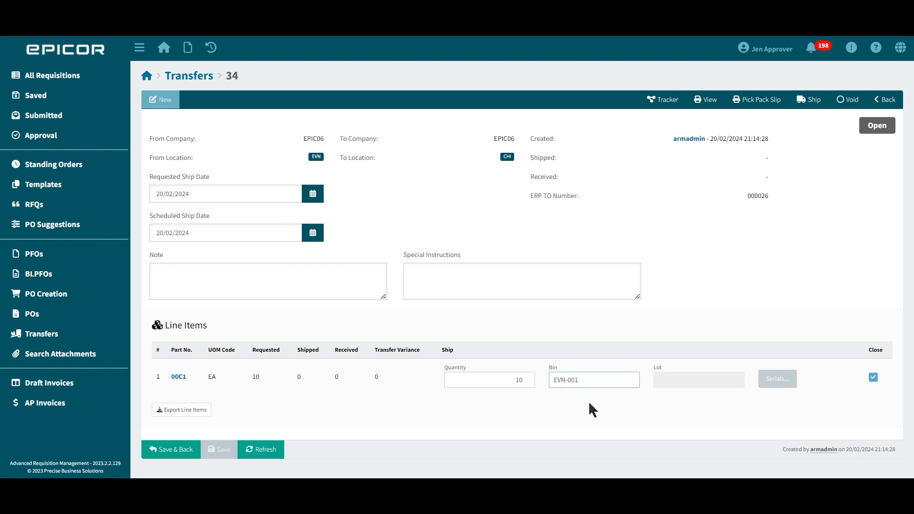
pyautogui.click(815, 101)
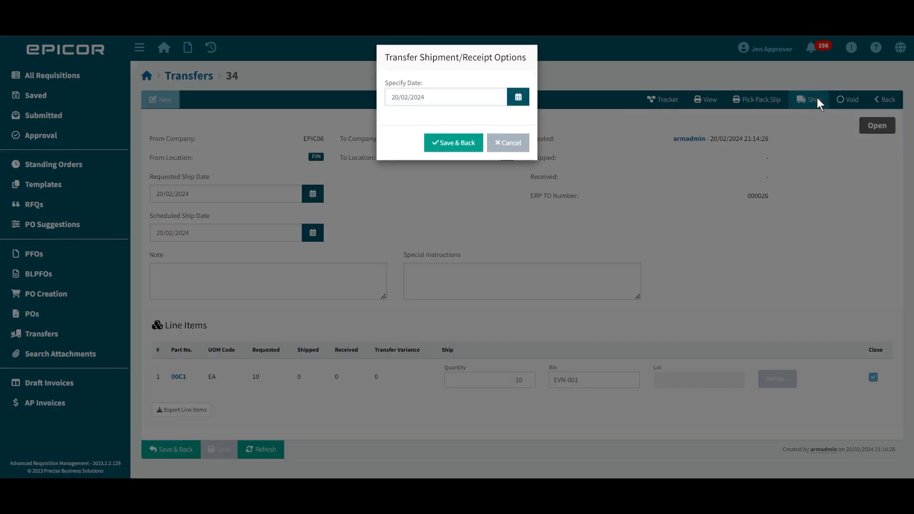
pyautogui.click(460, 150)
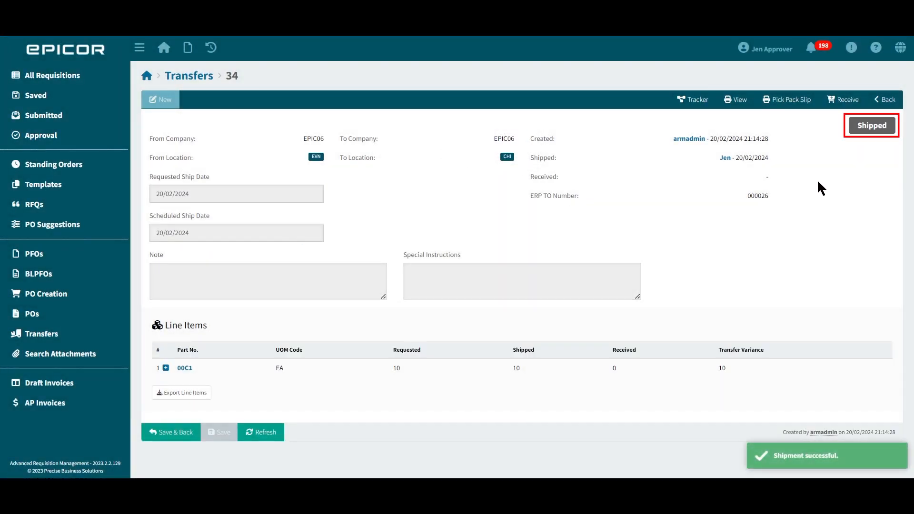
# Check the status of the newest EVN-to-CHI transfer in the transfers list.
pyautogui.click(40, 335)
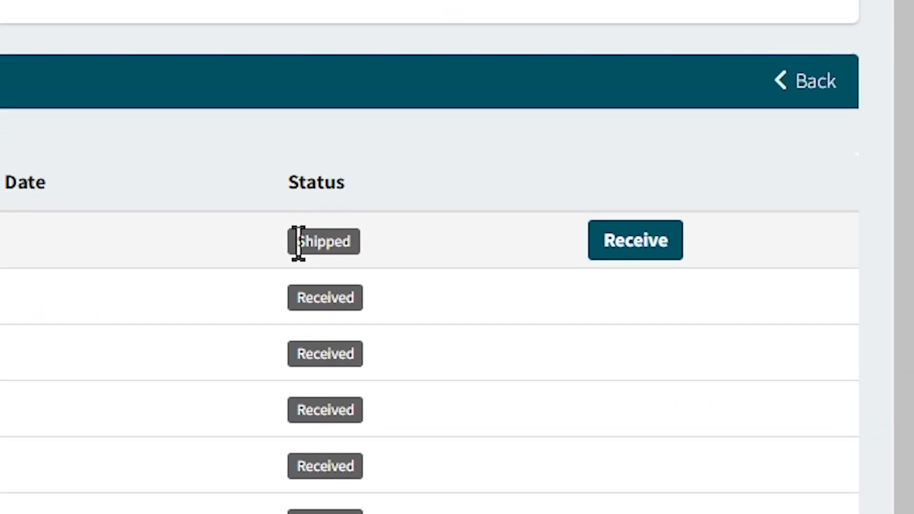
pyautogui.moveTo(702, 277); pyautogui.dragTo(722, 279)
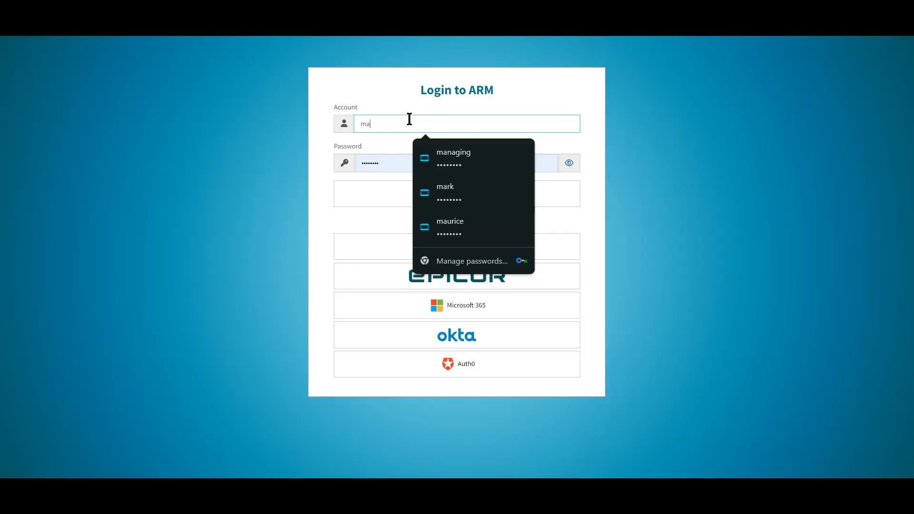
# Sign in to ARM as the receiving user with the account name and its saved password.
pyautogui.write('urice')
pyautogui.press('Down')
pyautogui.press('Return')
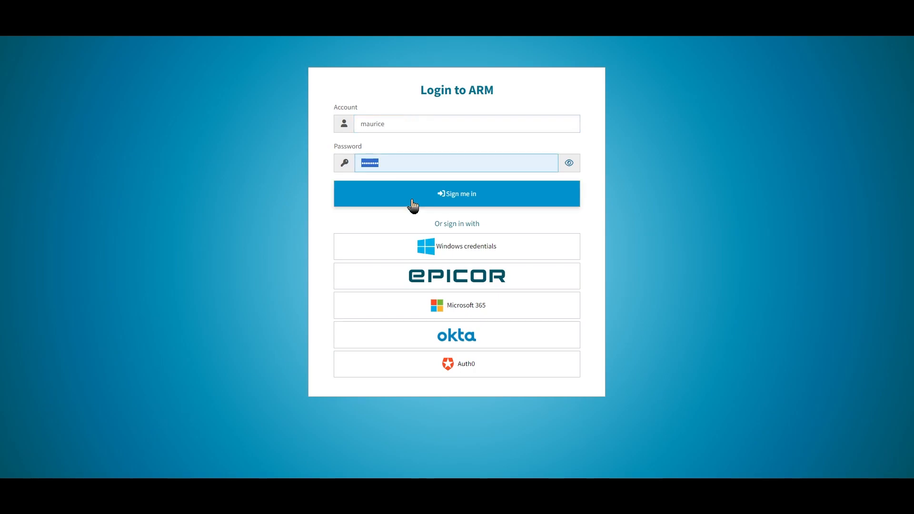
pyautogui.click(414, 203)
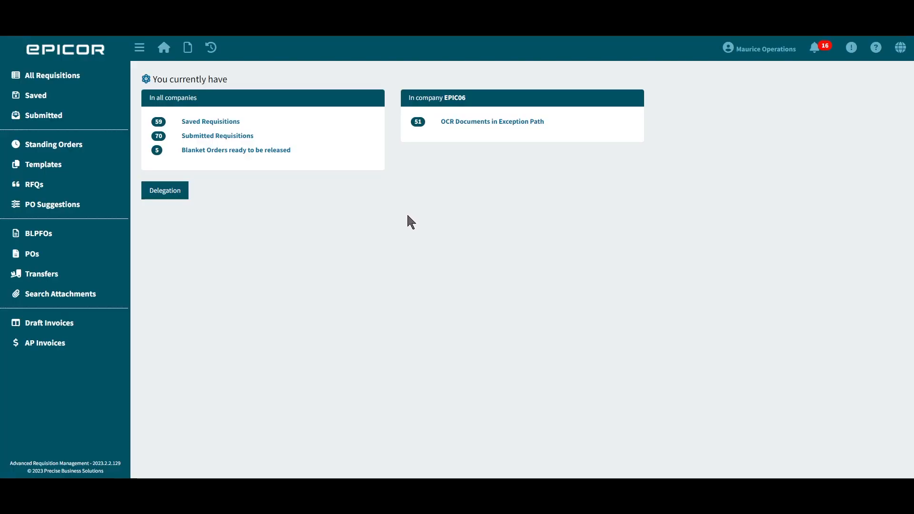
# Check the requested and shipped quantities on the shipped EVN-to-CHI transfer and receive it, dated 20/02/2024.
pyautogui.click(27, 278)
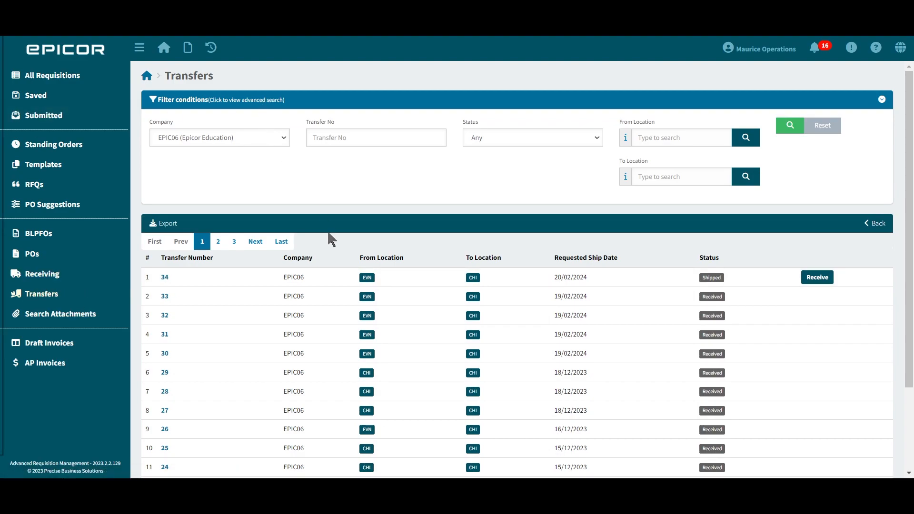
pyautogui.click(162, 278)
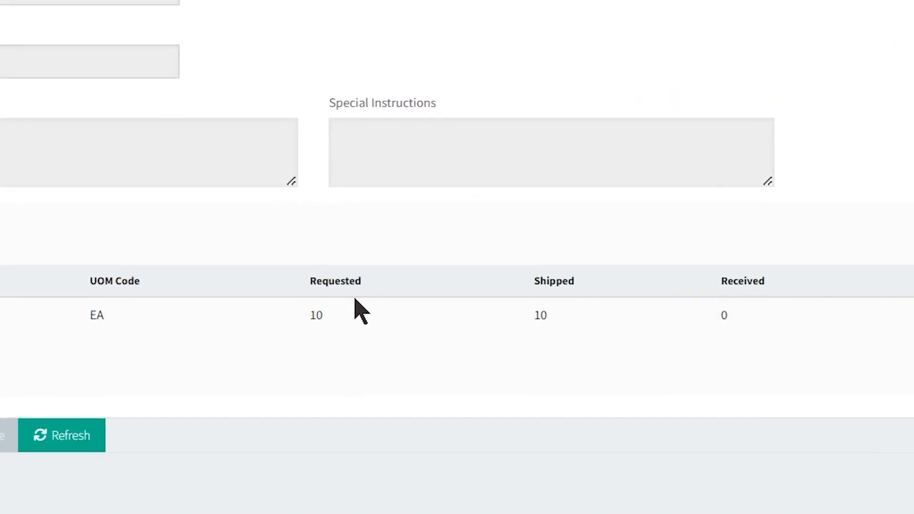
pyautogui.moveTo(284, 268); pyautogui.dragTo(352, 267)
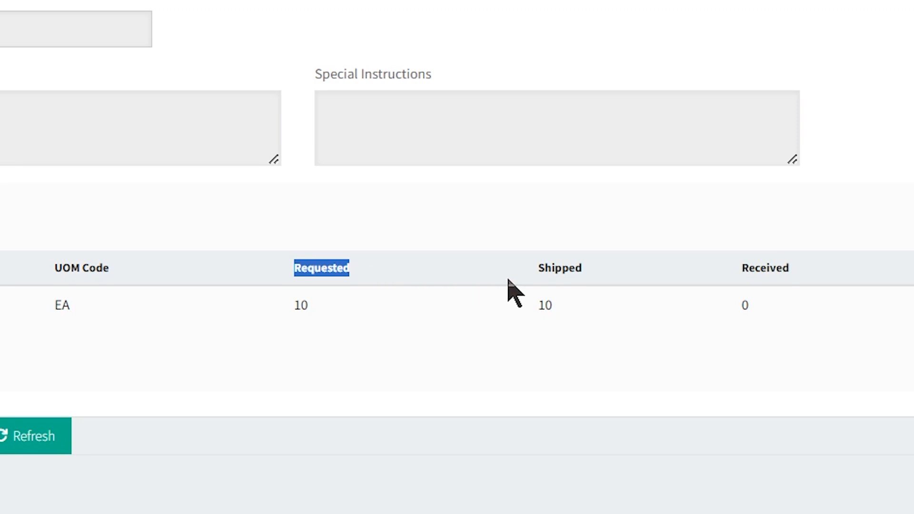
pyautogui.doubleClick(561, 267)
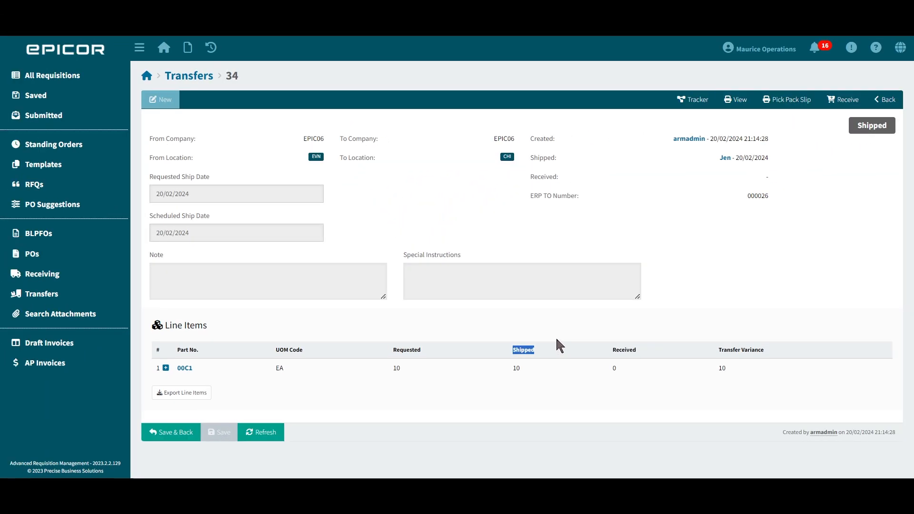
pyautogui.click(554, 352)
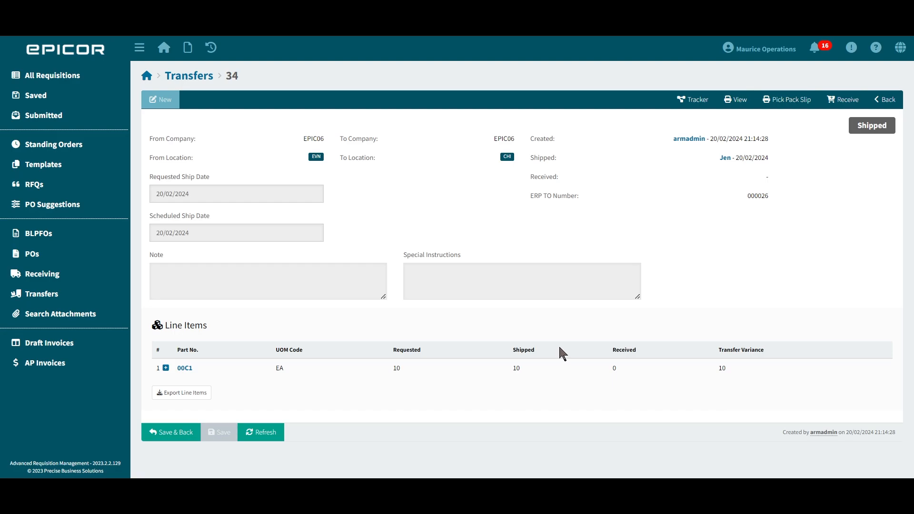
pyautogui.click(848, 101)
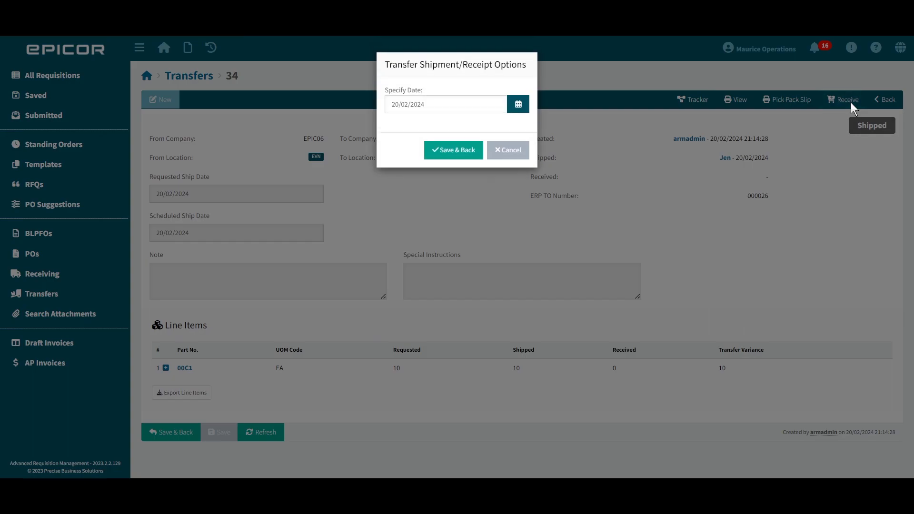
pyautogui.click(453, 153)
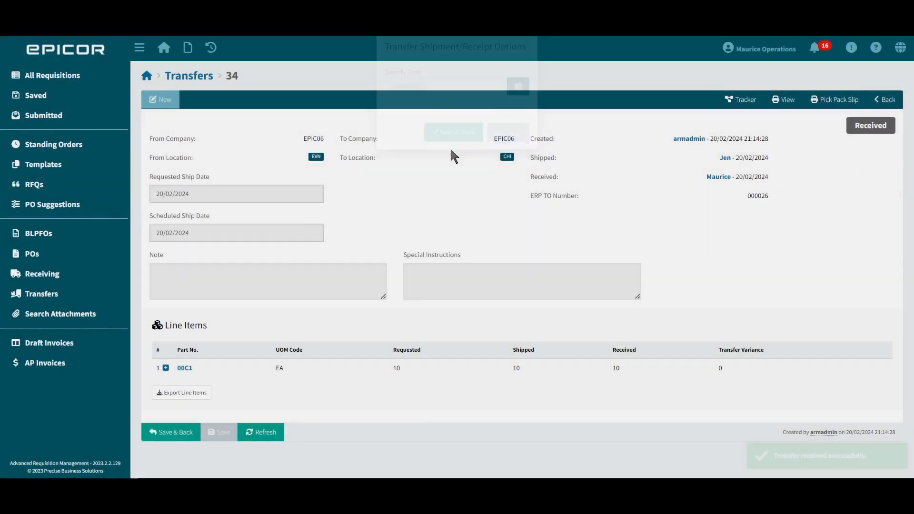